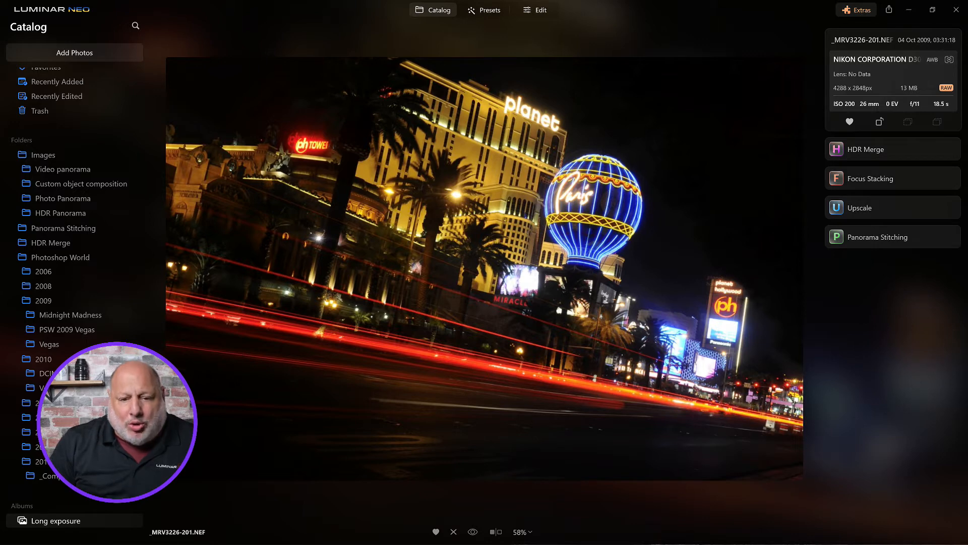
# Open the Vegas photo in Edit and try Enhance AI Accent at 86, then reset it to 0.
pyautogui.click(537, 11)
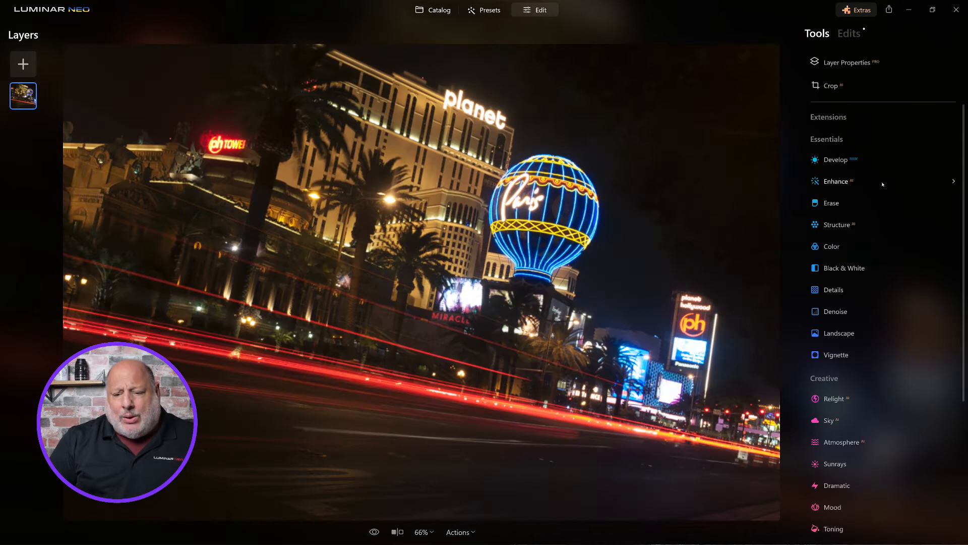
pyautogui.click(843, 184)
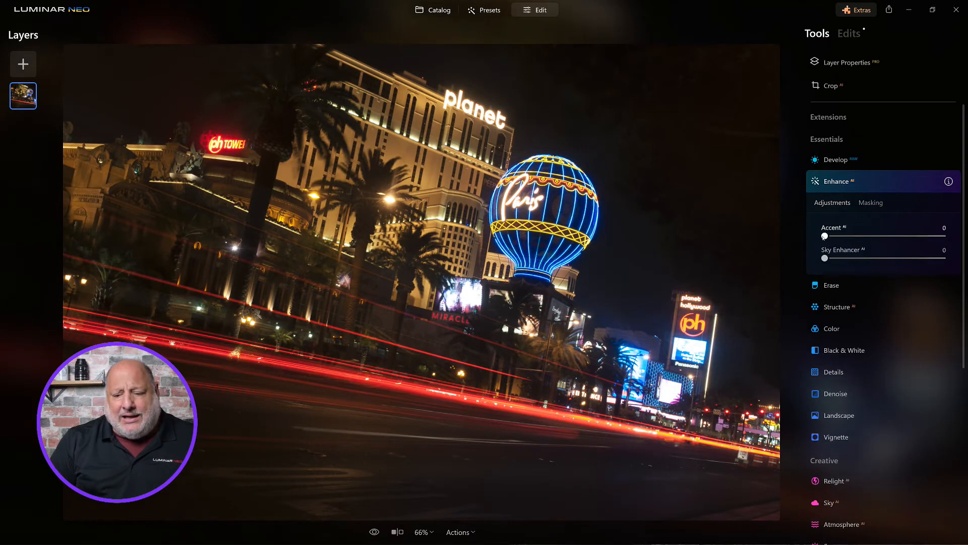
pyautogui.moveTo(825, 236); pyautogui.dragTo(927, 236)
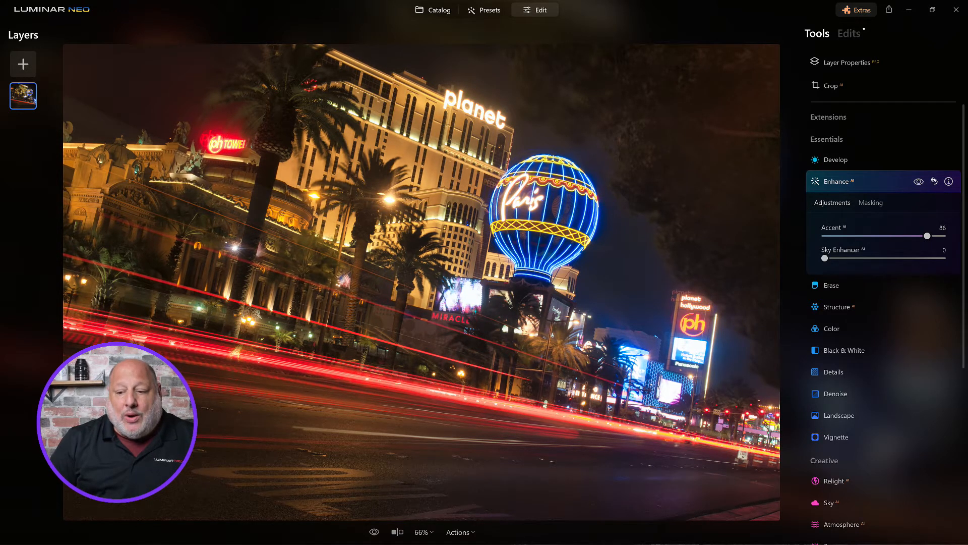
pyautogui.click(935, 181)
pyautogui.click(895, 181)
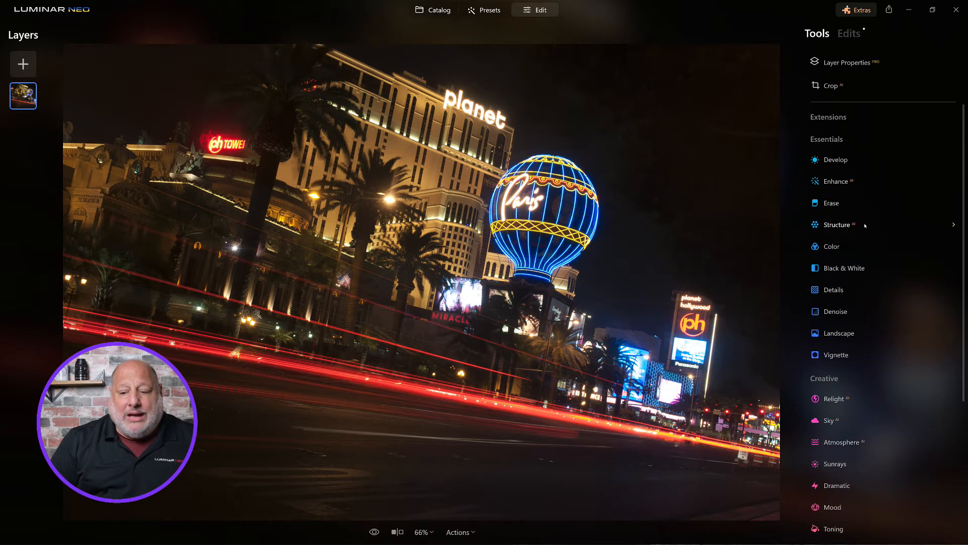
# In Develop, set Blacks to -74 and Whites to -31, then dismiss the RAW notice.
pyautogui.click(850, 33)
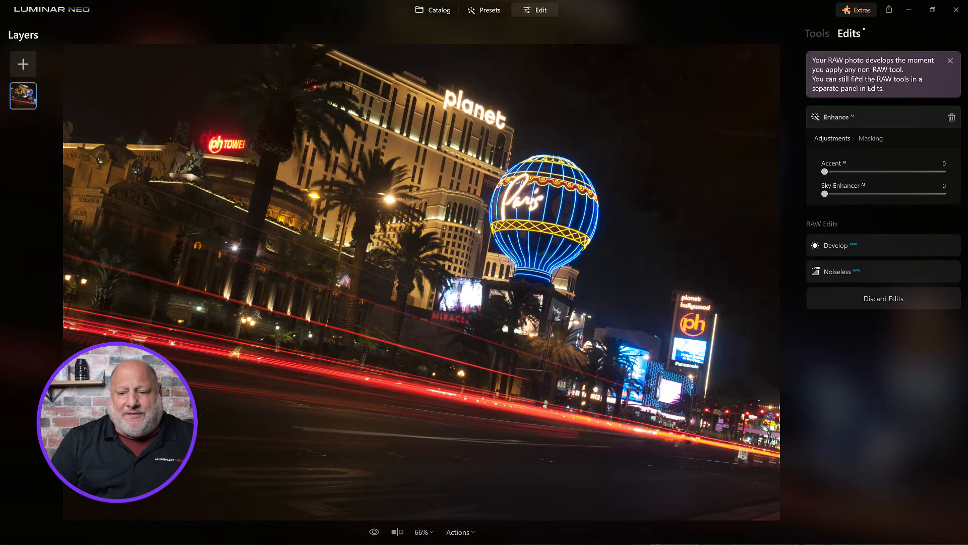
pyautogui.click(897, 255)
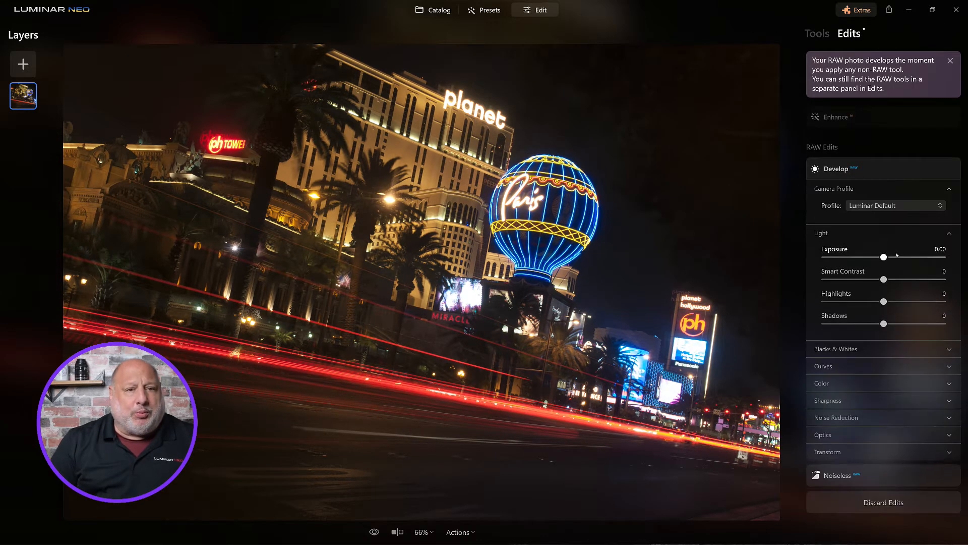
pyautogui.click(847, 349)
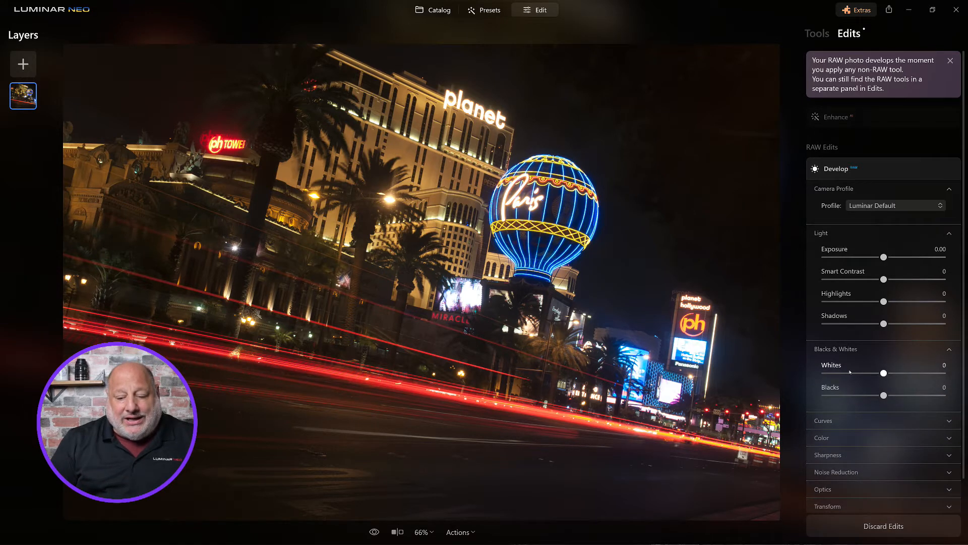
pyautogui.moveTo(884, 395); pyautogui.dragTo(840, 396)
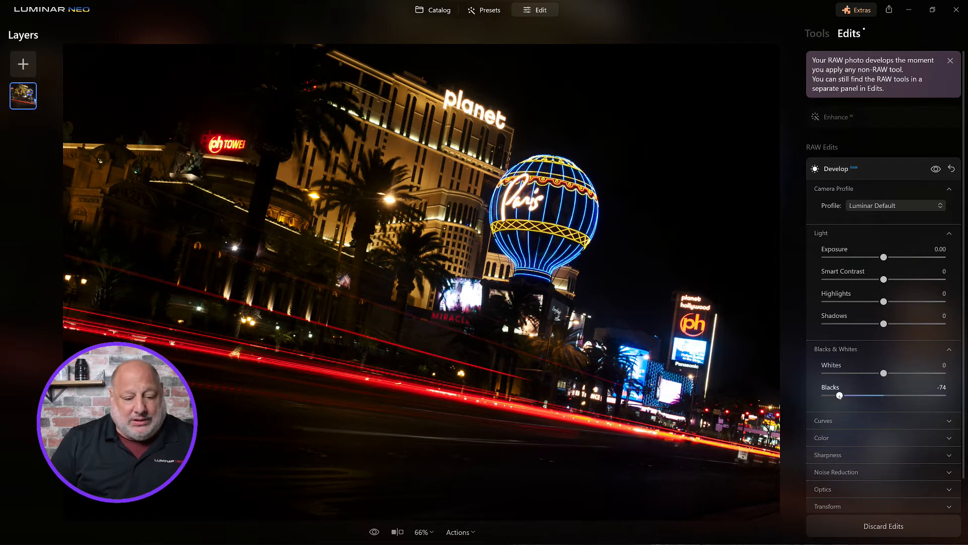
pyautogui.moveTo(884, 373); pyautogui.dragTo(866, 377)
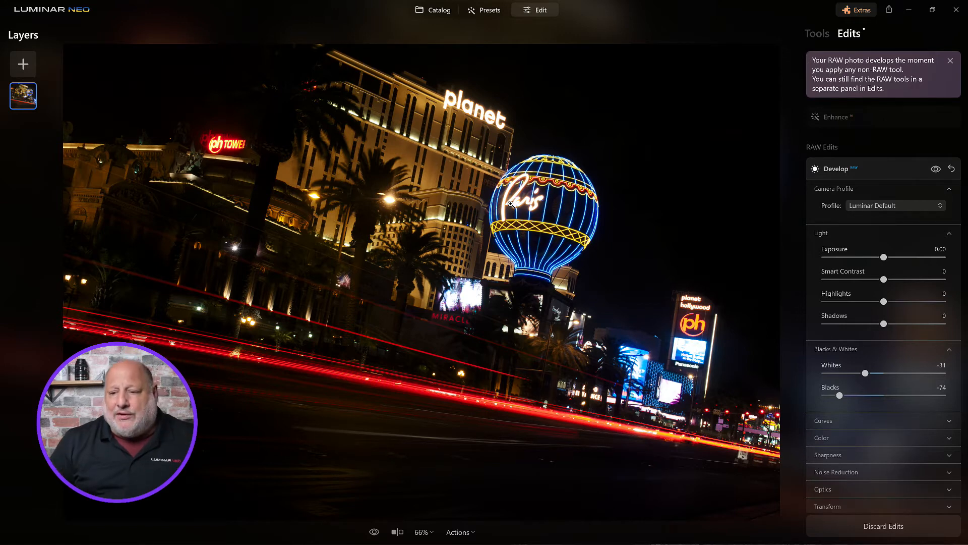
pyautogui.click(950, 61)
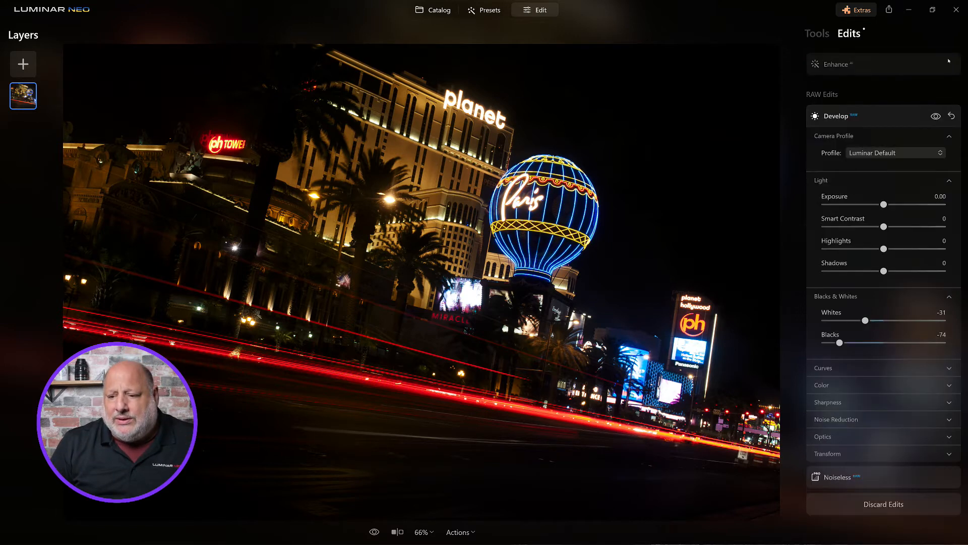
# Drop Highlights to -45 and check the neon signs at 100% before fitting the view.
pyautogui.moveTo(883, 248); pyautogui.dragTo(859, 253)
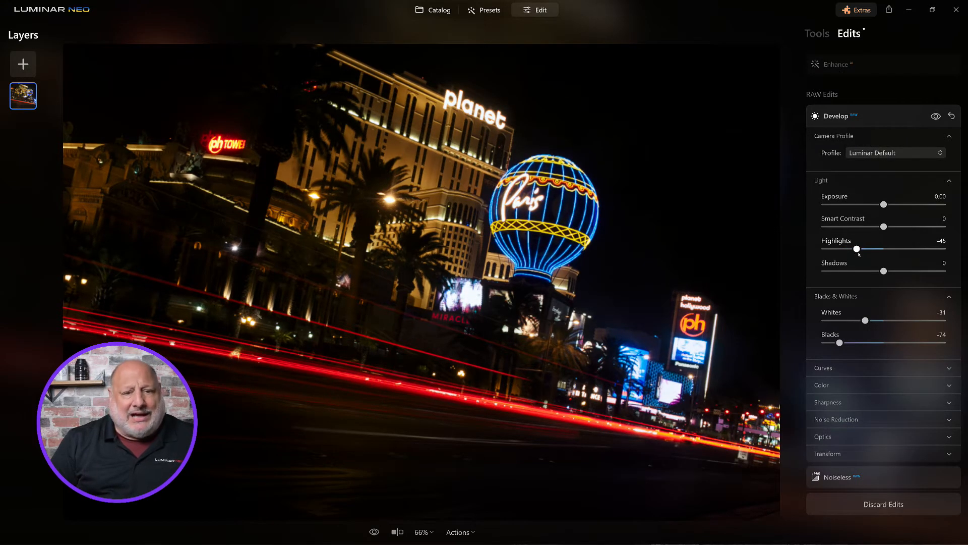
pyautogui.doubleClick(705, 333)
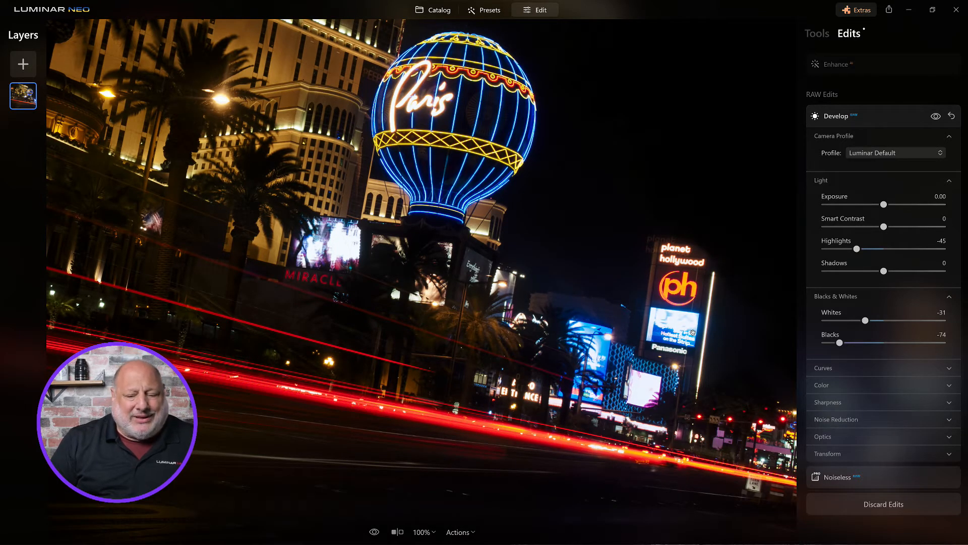
pyautogui.doubleClick(525, 211)
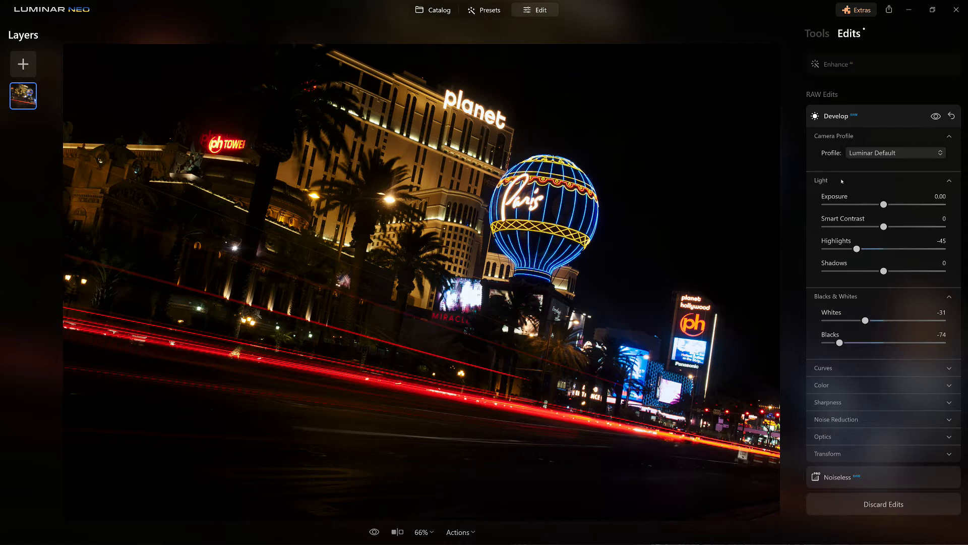
# Set Relight Brightness Near -86, Depth 38 and Brightness Far 26, comparing the effect on and off.
pyautogui.click(819, 38)
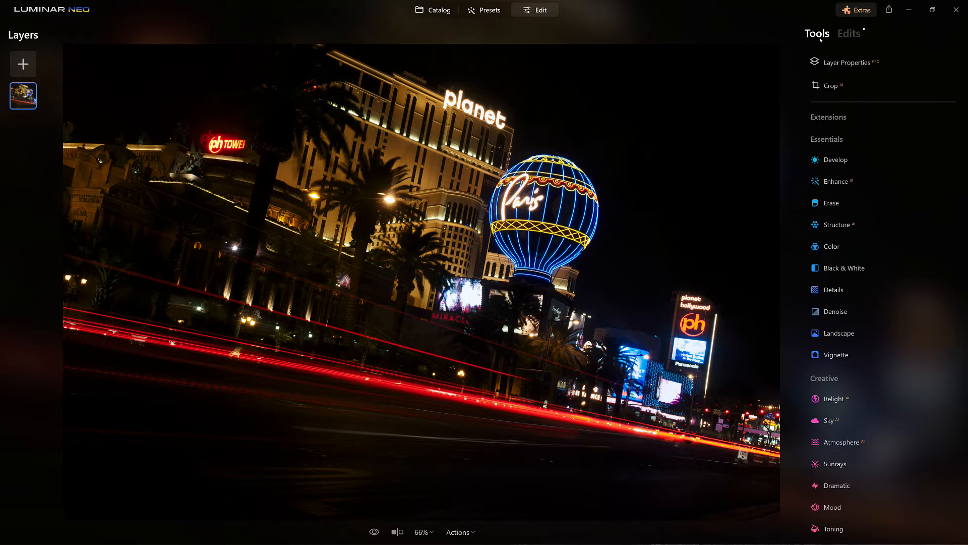
pyautogui.click(842, 399)
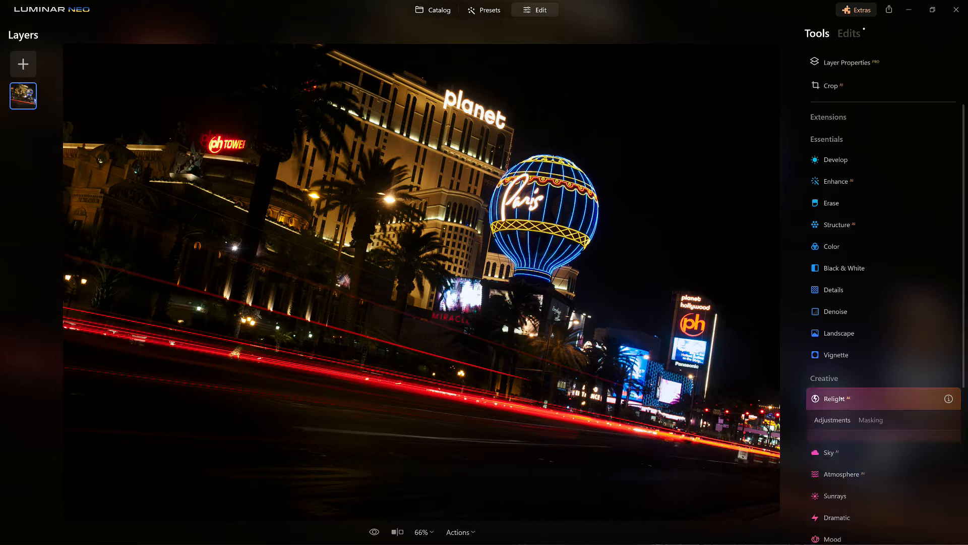
pyautogui.moveTo(883, 447); pyautogui.dragTo(833, 449)
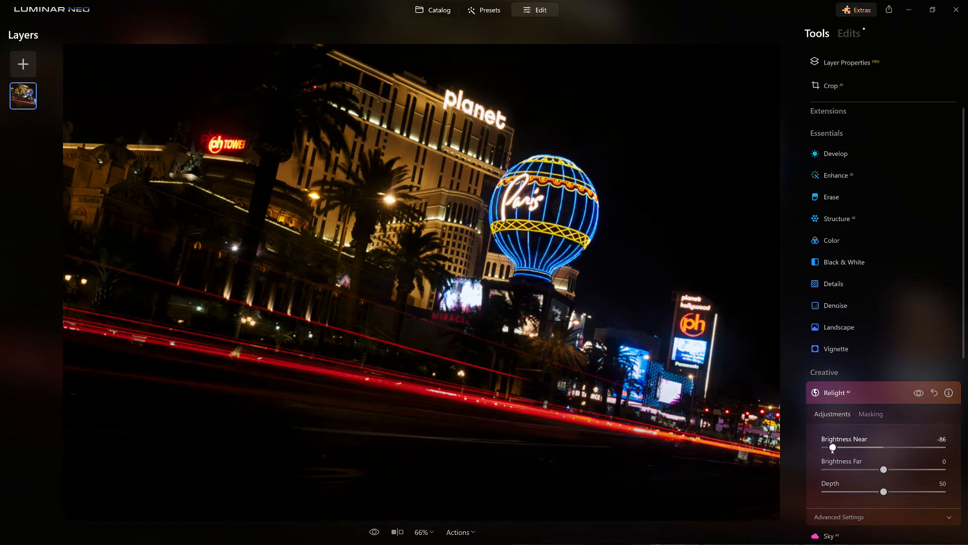
pyautogui.moveTo(883, 491)
pyautogui.mouseDown()
pyautogui.moveTo(827, 492)
pyautogui.moveTo(923, 492)
pyautogui.moveTo(842, 498)
pyautogui.moveTo(870, 499)
pyautogui.mouseUp()
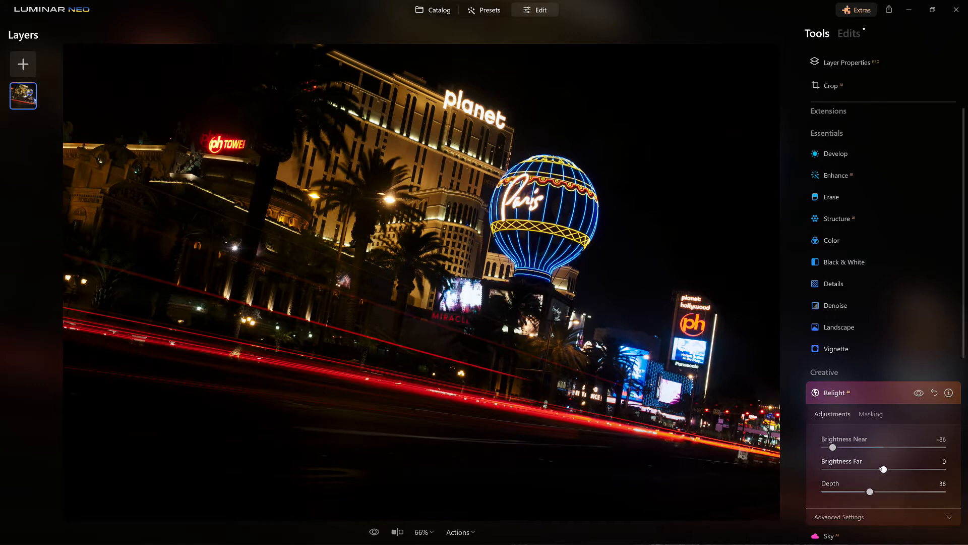
pyautogui.moveTo(883, 470)
pyautogui.mouseDown()
pyautogui.moveTo(925, 470)
pyautogui.moveTo(891, 472)
pyautogui.moveTo(916, 470)
pyautogui.moveTo(899, 474)
pyautogui.mouseUp()
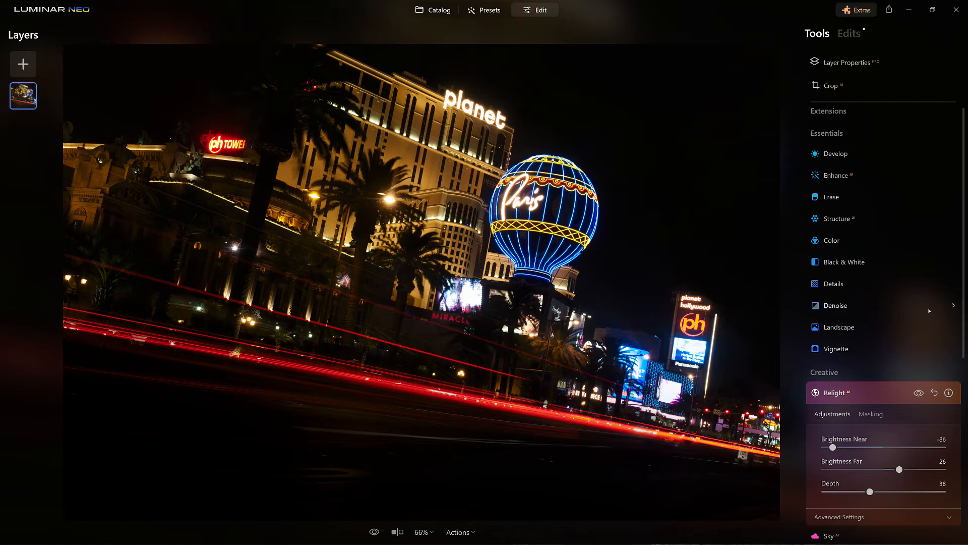
pyautogui.click(919, 393)
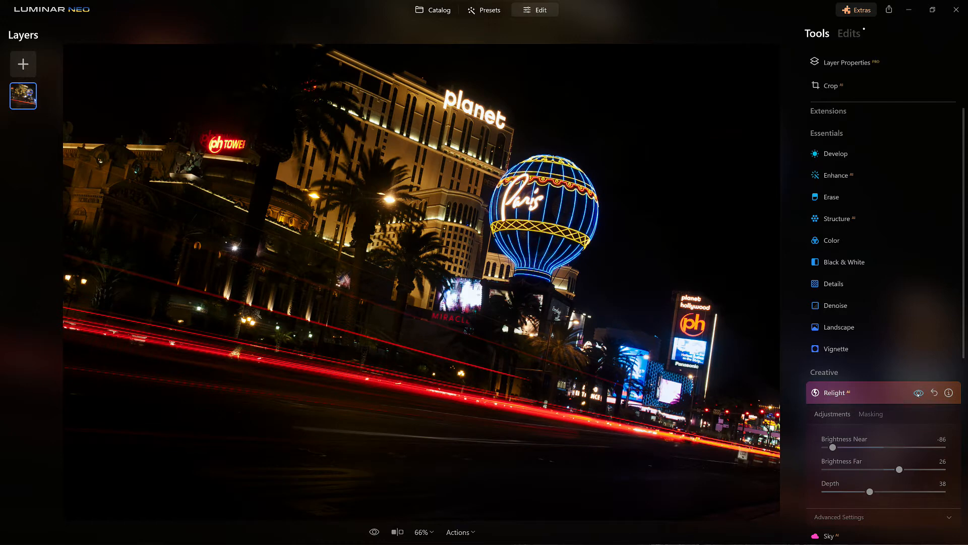
pyautogui.click(918, 393)
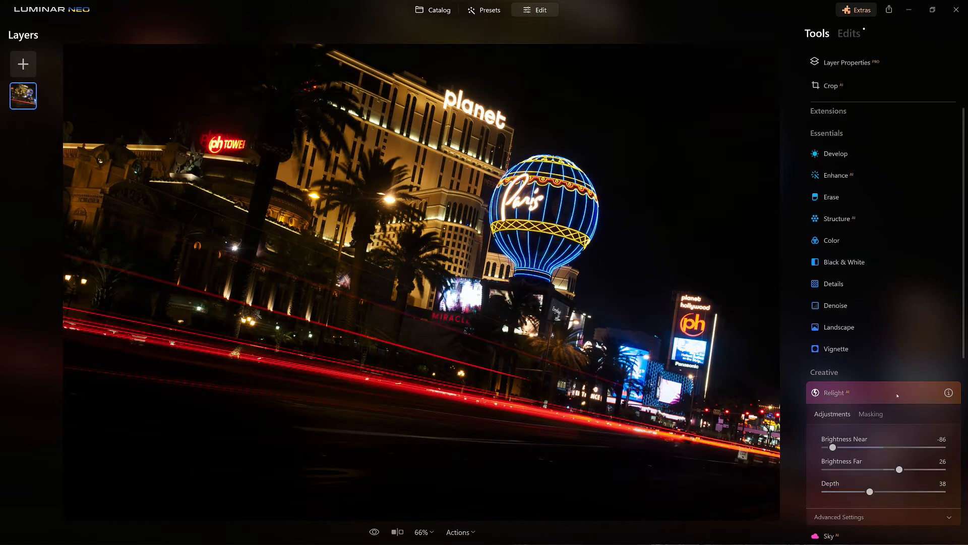
pyautogui.click(898, 396)
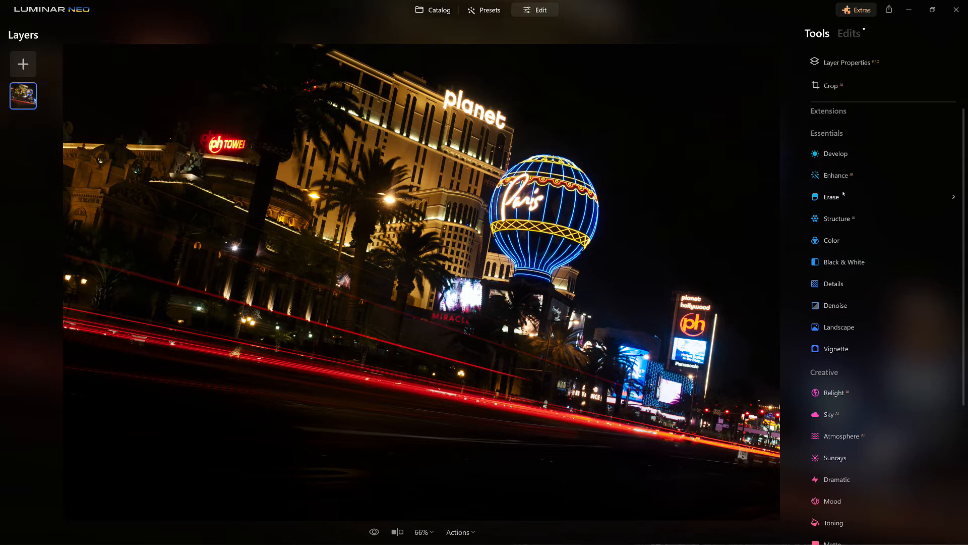
# Apply a Vignette with Amount -58, Size 27 and Inner Light 41, toggling it to compare.
pyautogui.click(858, 349)
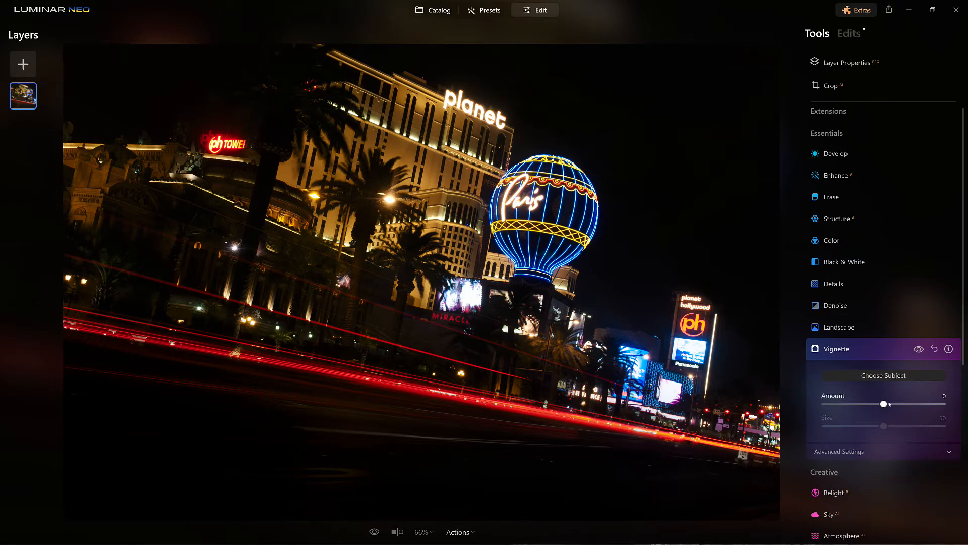
pyautogui.moveTo(884, 404); pyautogui.dragTo(858, 426)
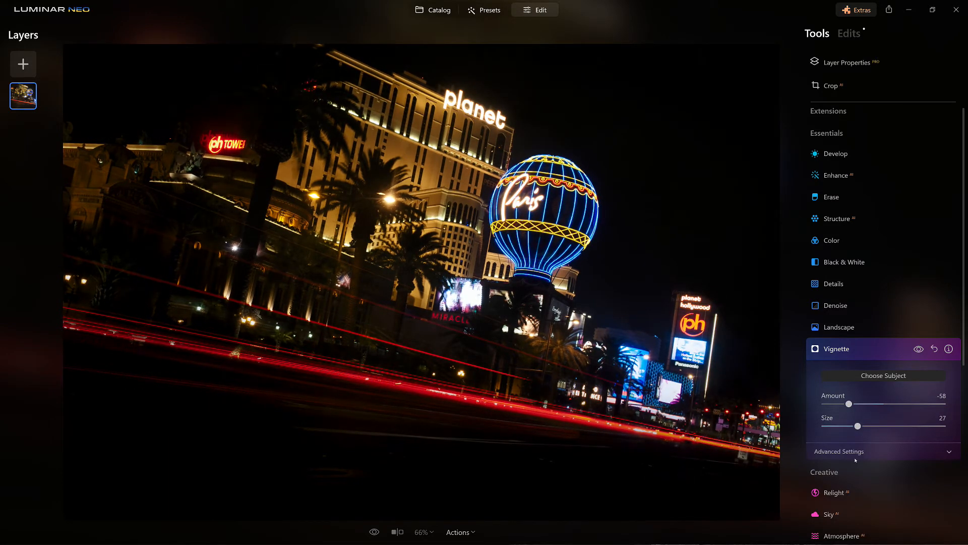
pyautogui.click(848, 453)
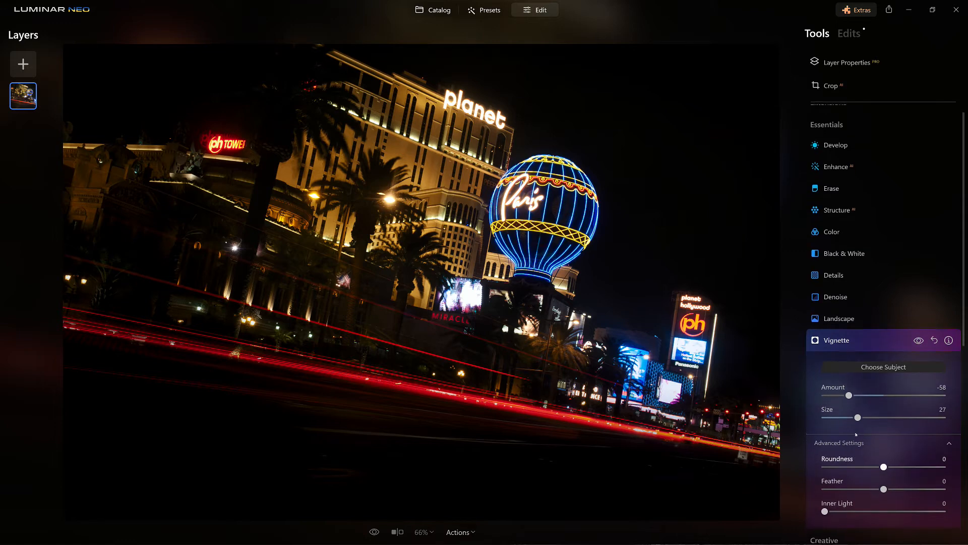
pyautogui.moveTo(825, 509); pyautogui.dragTo(876, 519)
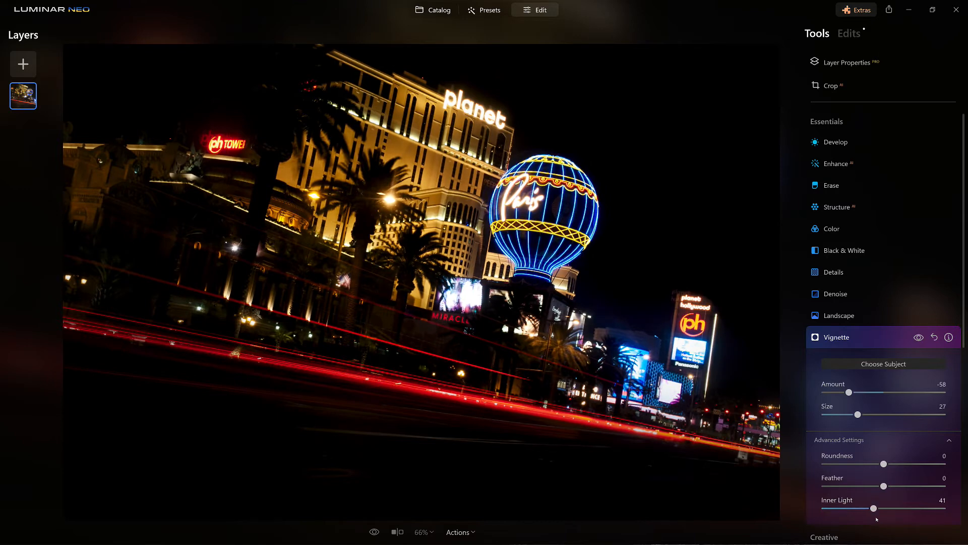
pyautogui.click(919, 337)
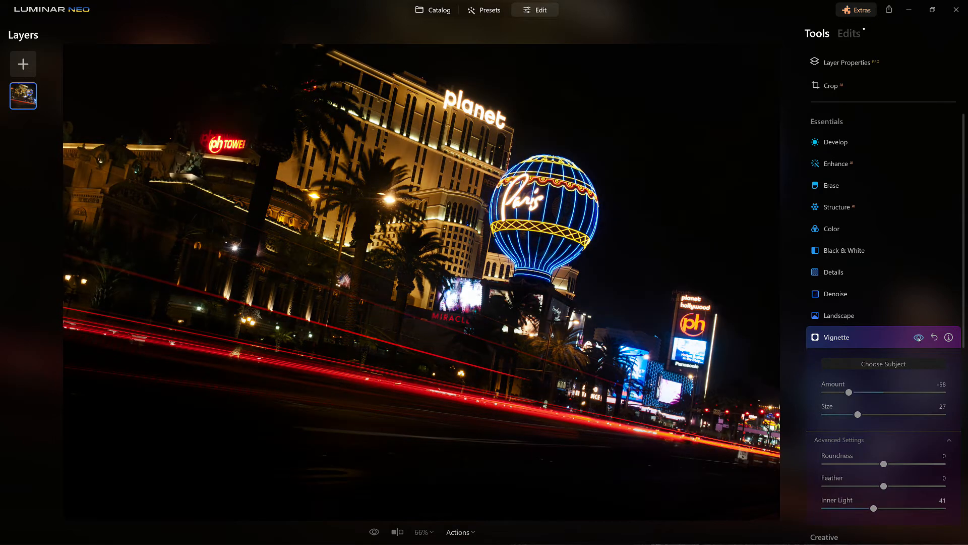
pyautogui.click(919, 338)
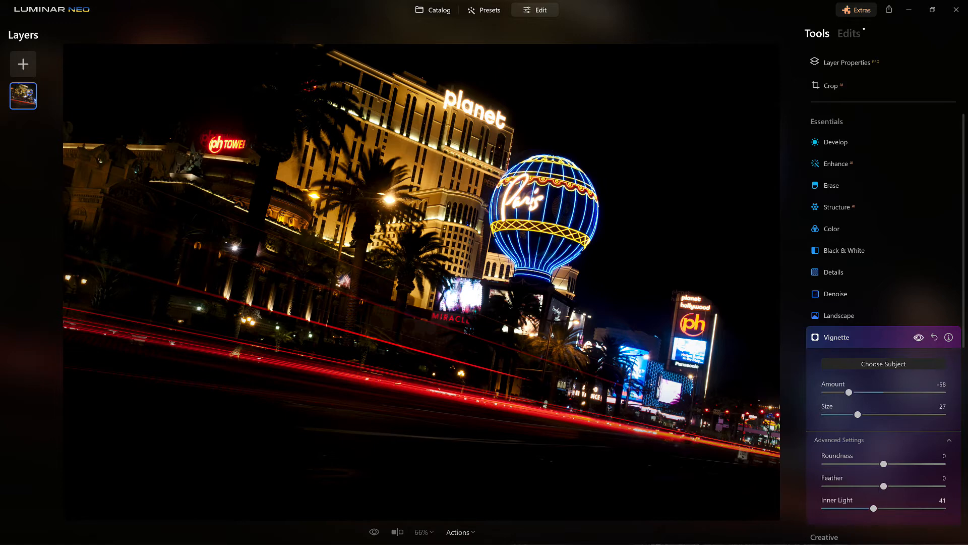
pyautogui.click(919, 338)
pyautogui.click(919, 337)
pyautogui.click(849, 339)
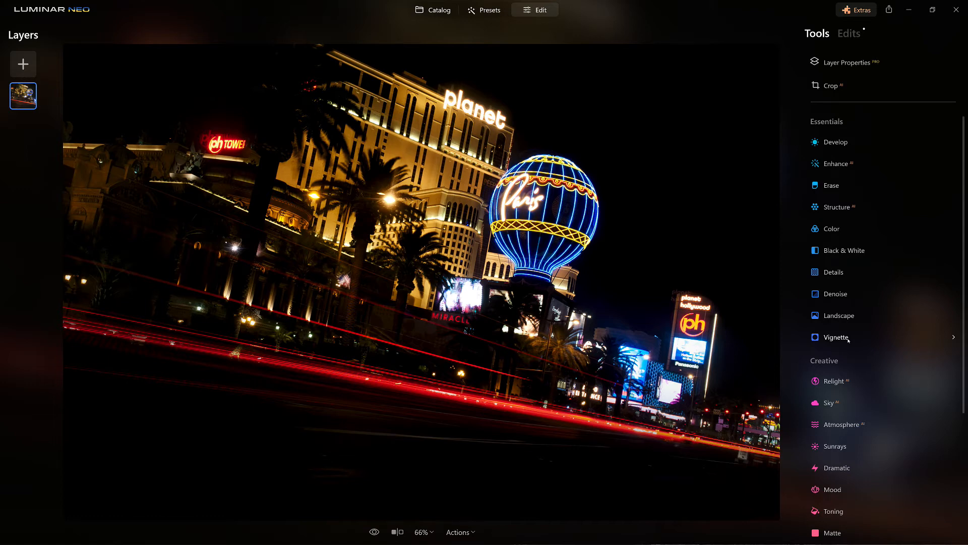
# Rotate the photo slightly counter-clockwise in Crop to level the horizon, then compare with the original.
pyautogui.press('c')
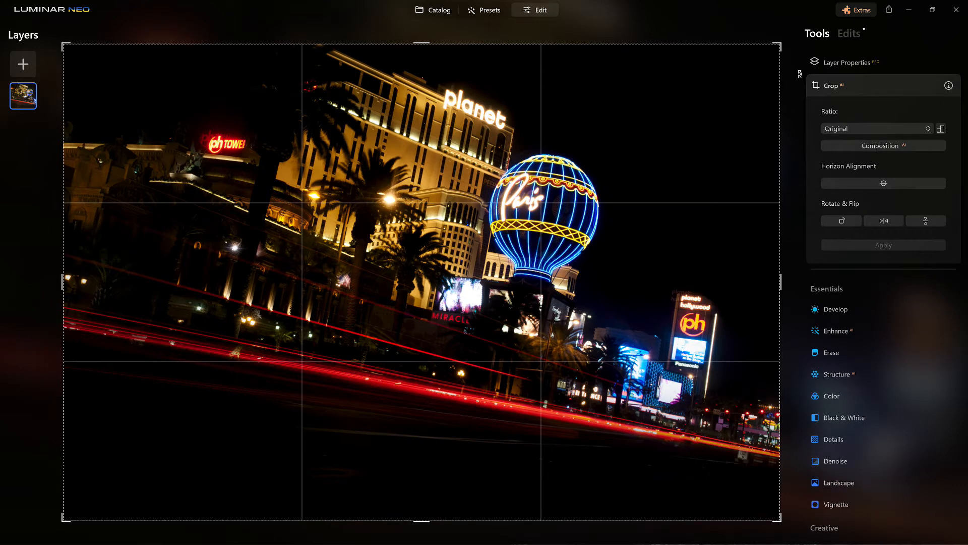
pyautogui.moveTo(796, 56); pyautogui.dragTo(794, 45)
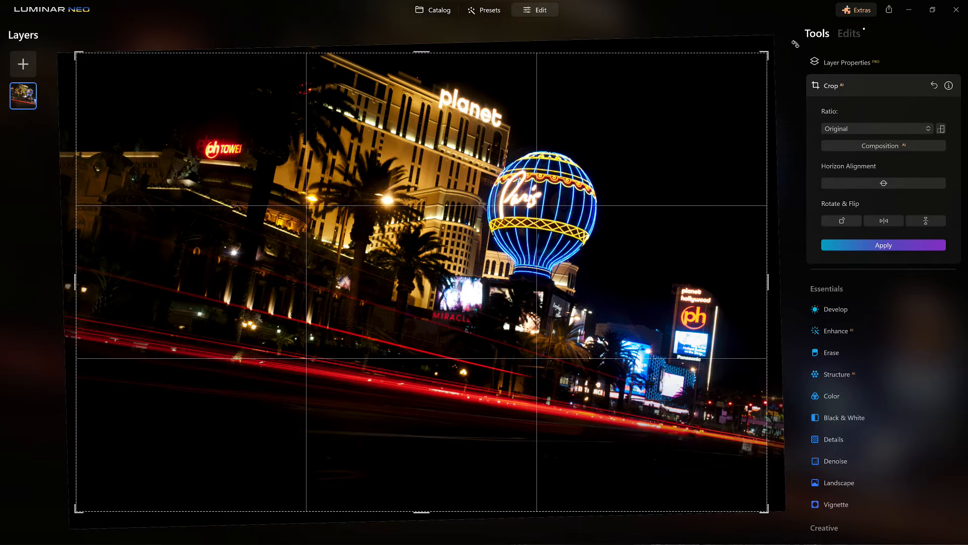
pyautogui.press('Return')
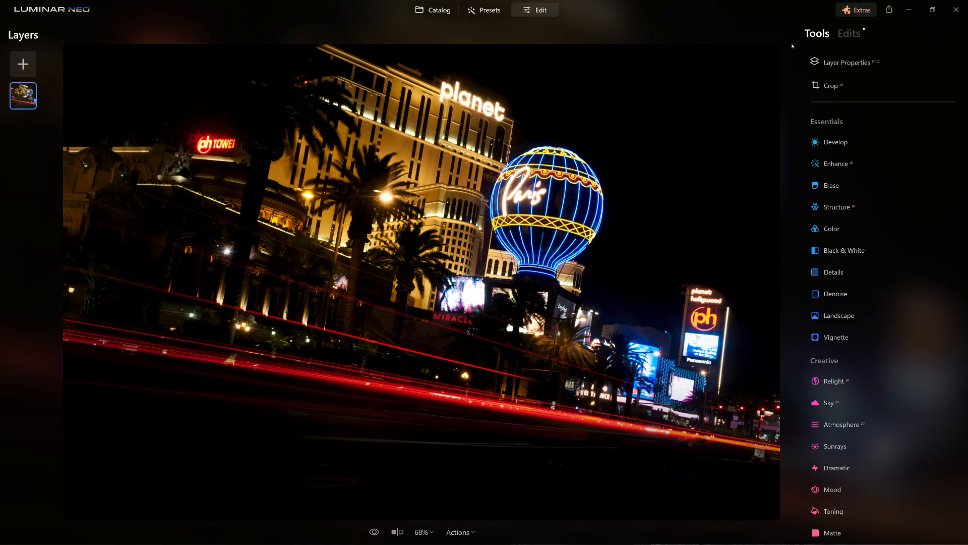
pyautogui.click(374, 531)
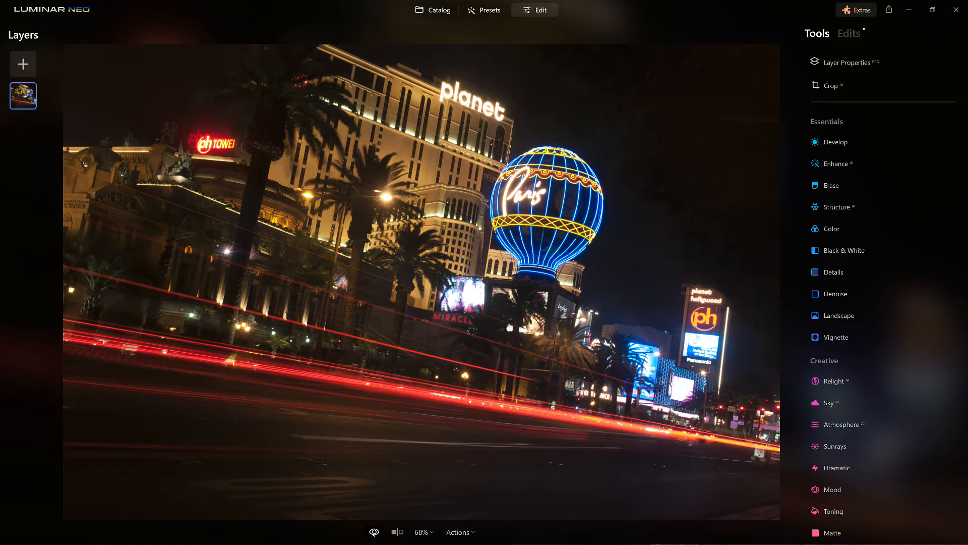
pyautogui.click(374, 532)
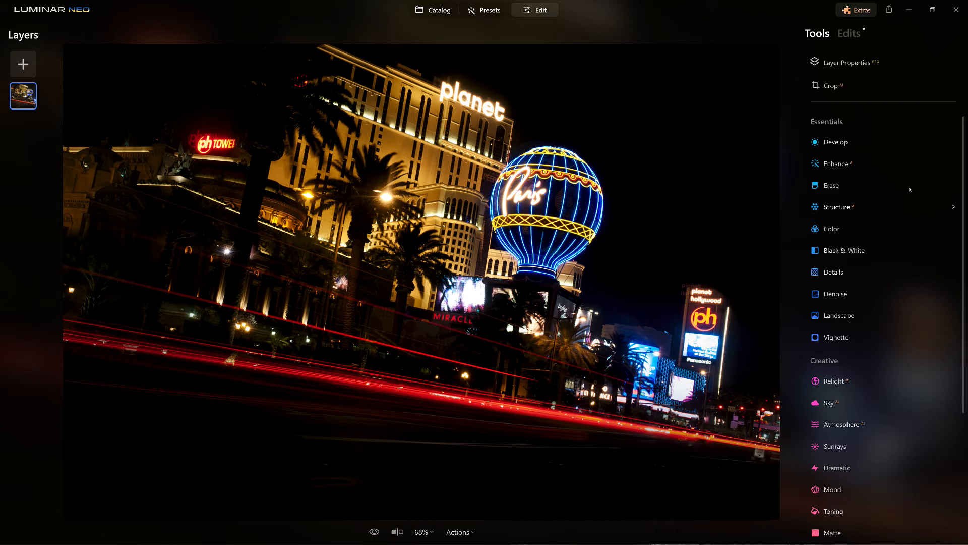
# Apply a 16:9 crop ratio with the photo nudged into position, then compare with the original.
pyautogui.press('c')
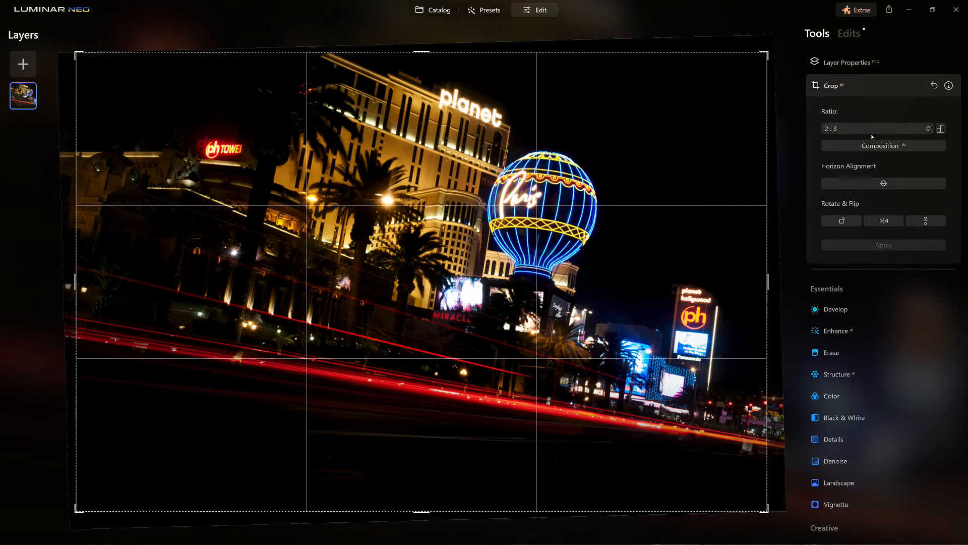
pyautogui.click(872, 131)
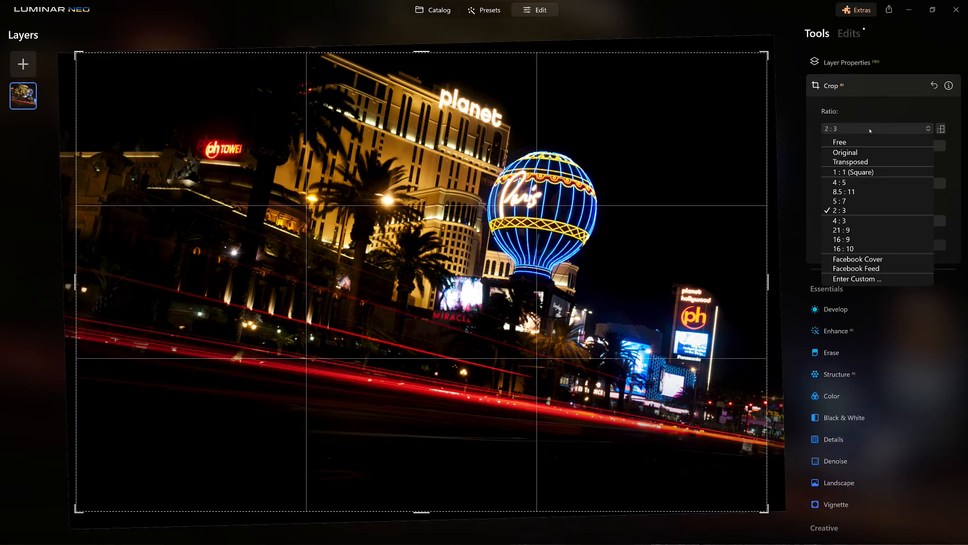
pyautogui.click(855, 240)
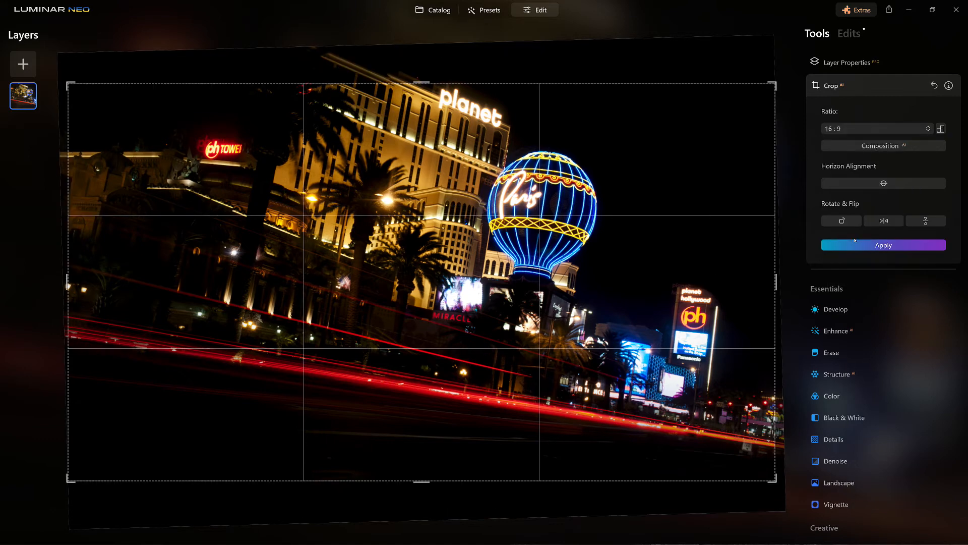
pyautogui.moveTo(600, 319); pyautogui.dragTo(600, 319)
pyautogui.press('Return')
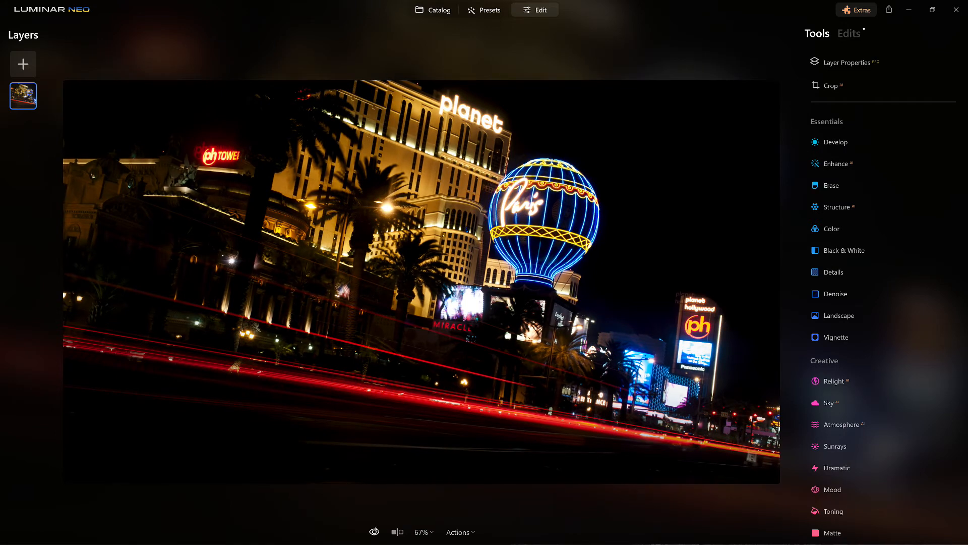
pyautogui.click(374, 532)
pyautogui.click(375, 532)
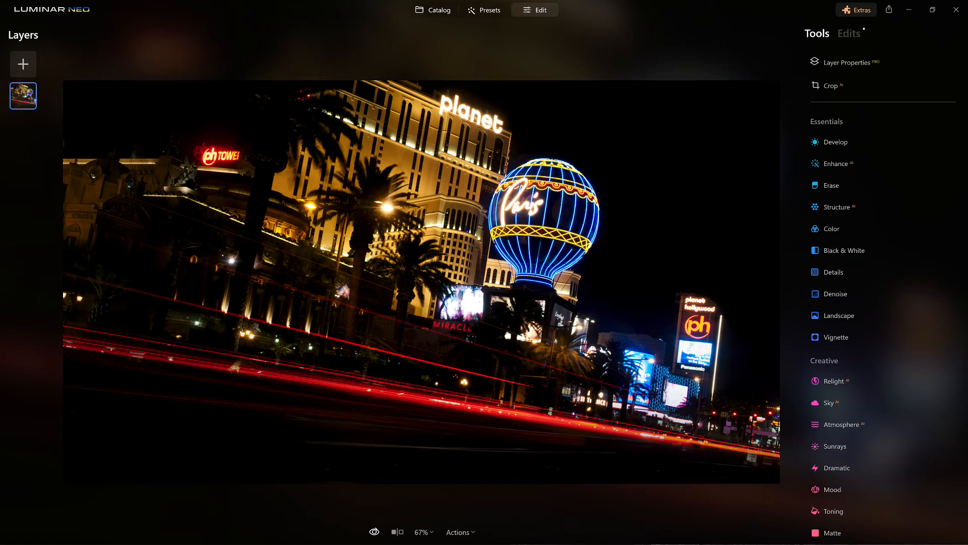